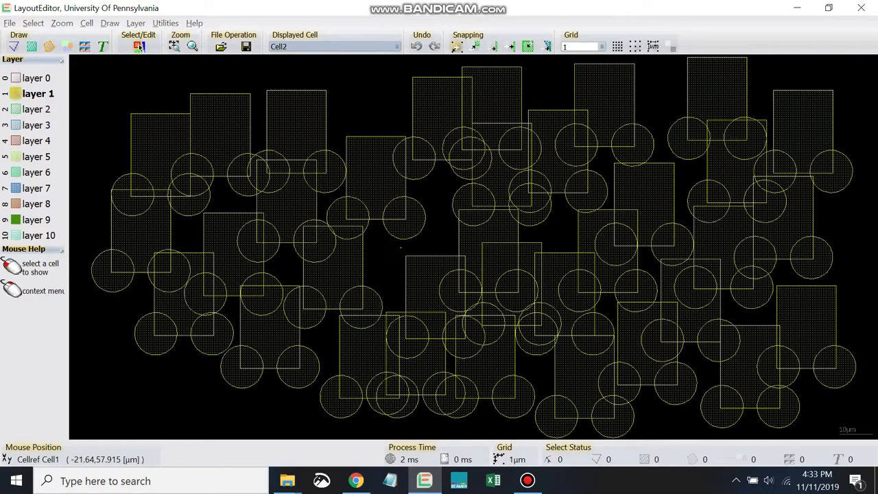
Create a new empty cell from the displayed-cell list
left_click(302, 46)
left_click(302, 46)
right_click(302, 47)
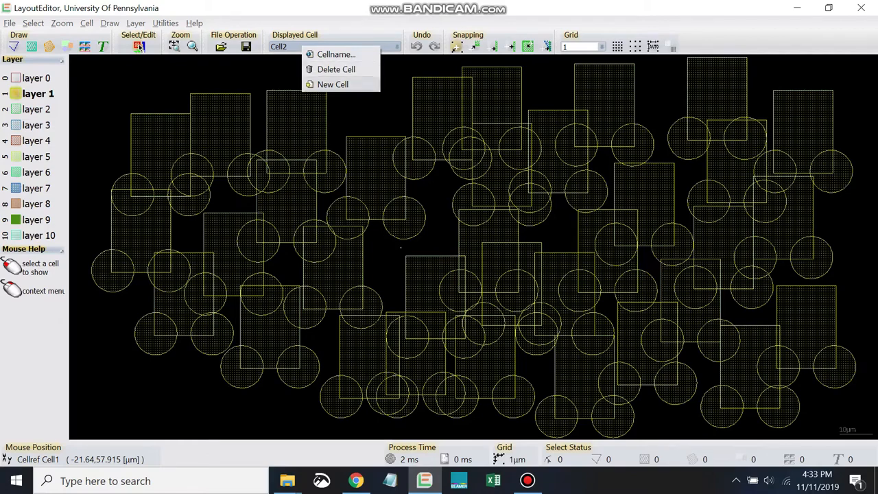
left_click(333, 83)
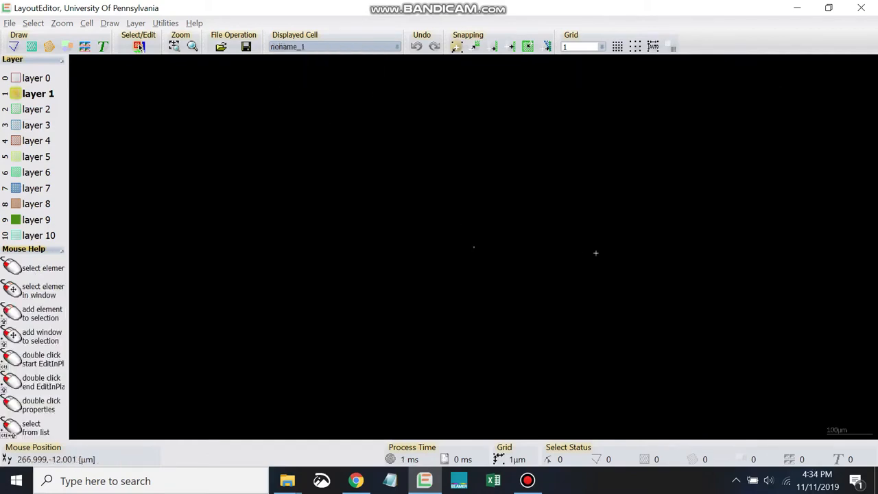
Set up an orthogonal array placement of Cell1 with 3 repeats in x and 4 in y
scroll(474, 249, "up", 5)
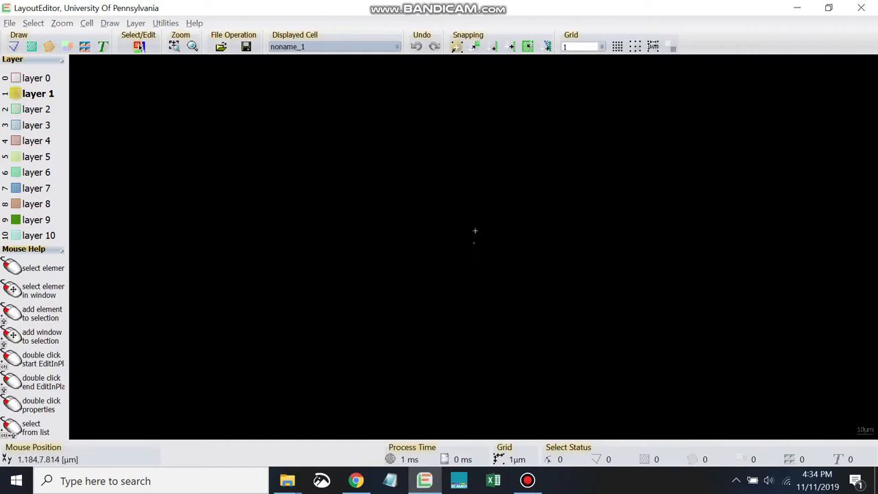
scroll(483, 248, "up", 3)
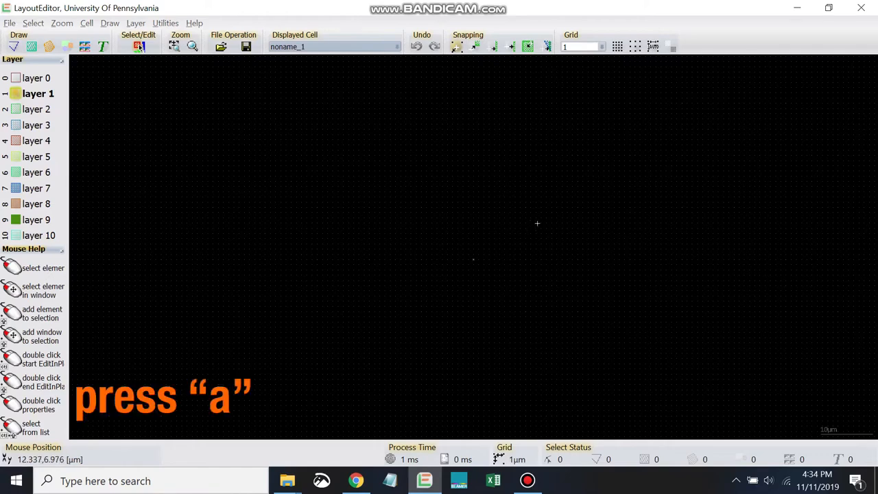
key("a")
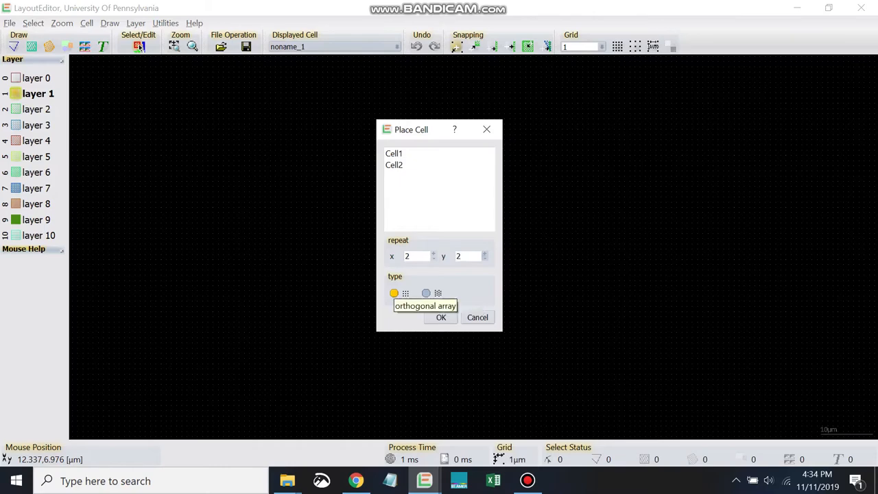
left_click_drag(413, 256, 404, 256)
type("3")
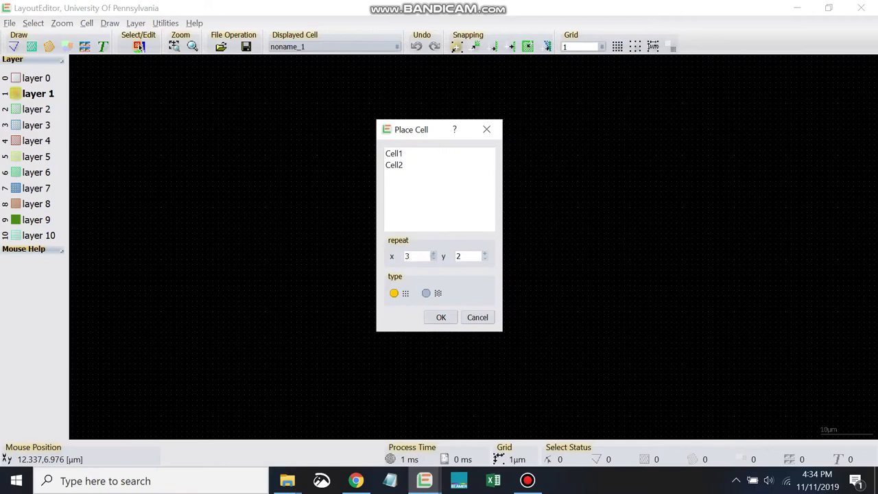
key("Tab")
type("4")
left_click(394, 154)
left_click(441, 317)
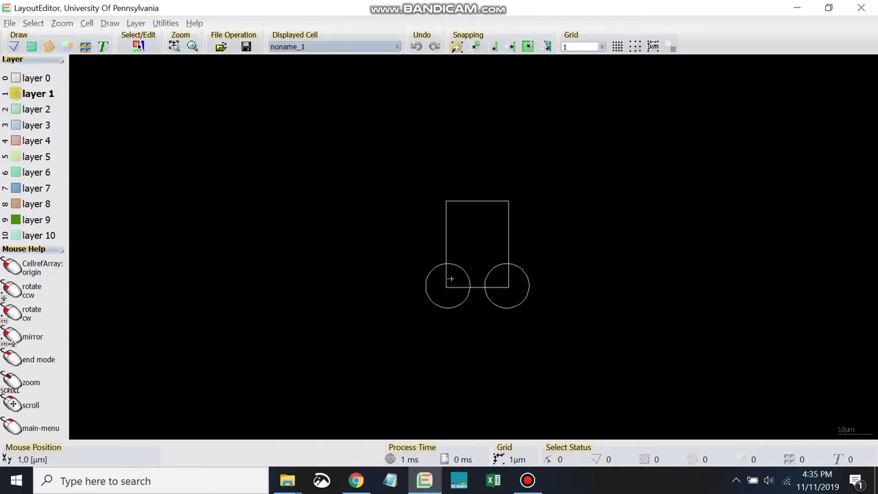
Place the Cell1 array with its origin at 0,0 and a spacing of about 60 µm in x and 41 µm in y
left_click(447, 279)
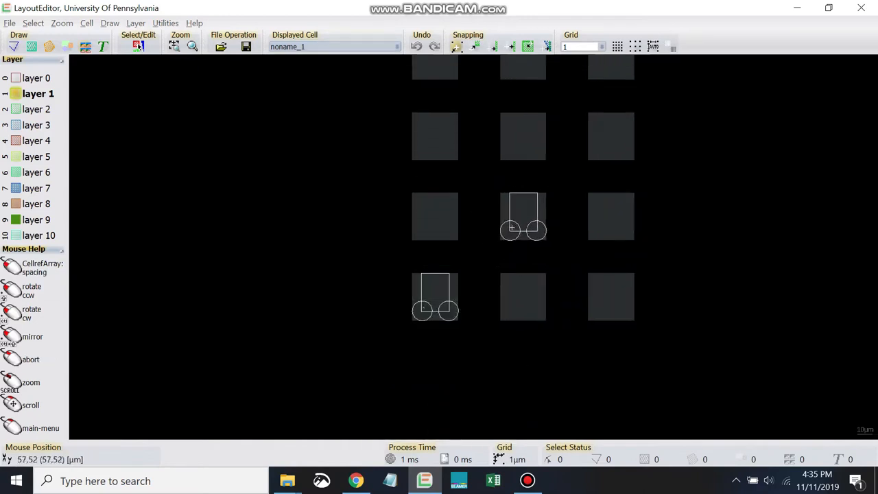
left_click(516, 244)
scroll(382, 337, "down", 1)
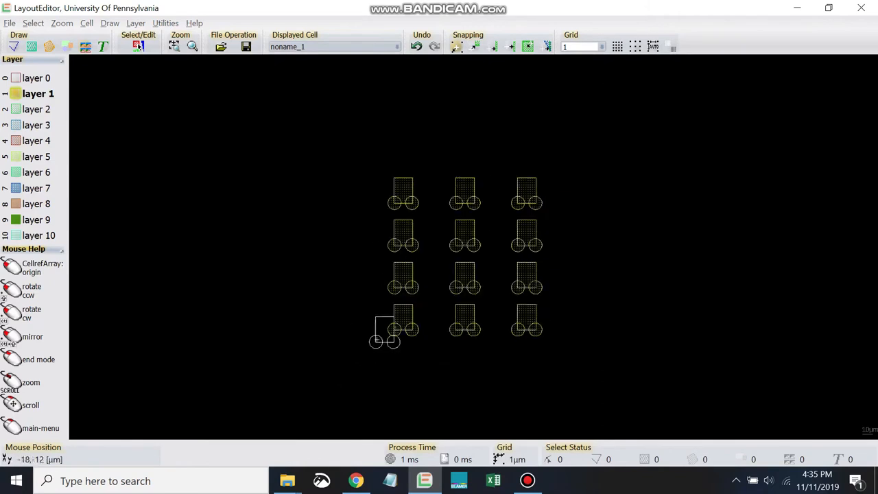
scroll(471, 321, "up", 1)
scroll(457, 352, "down", 1)
scroll(467, 239, "up", 1)
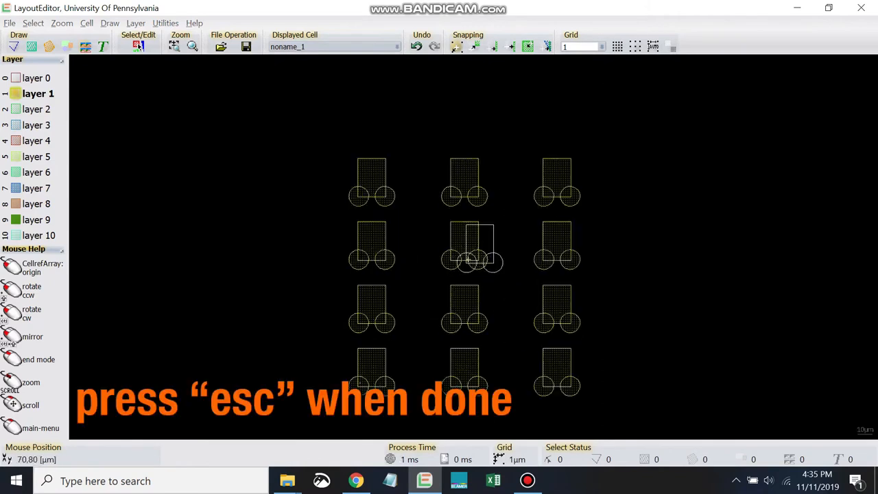
key("Escape")
Select the placed Cell1 array and open its properties, moving the dialog aside to keep the array in view
scroll(469, 258, "down", 1)
scroll(465, 255, "up", 1)
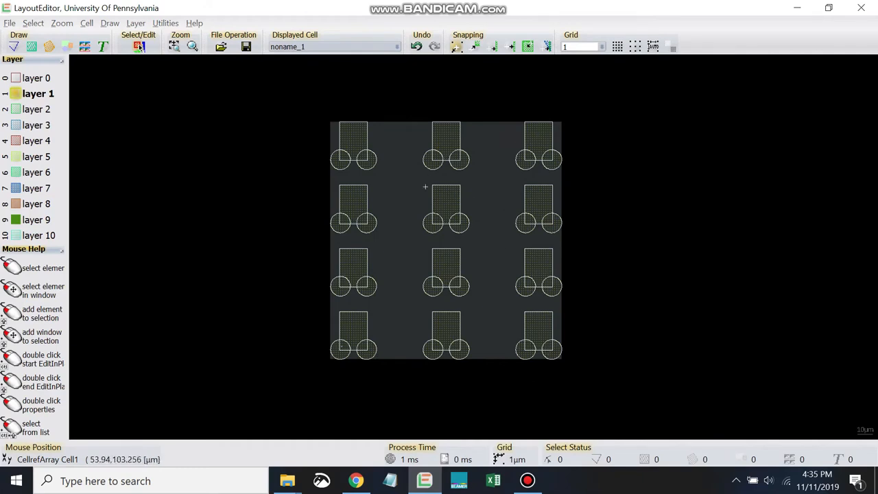
scroll(425, 204, "up", 1)
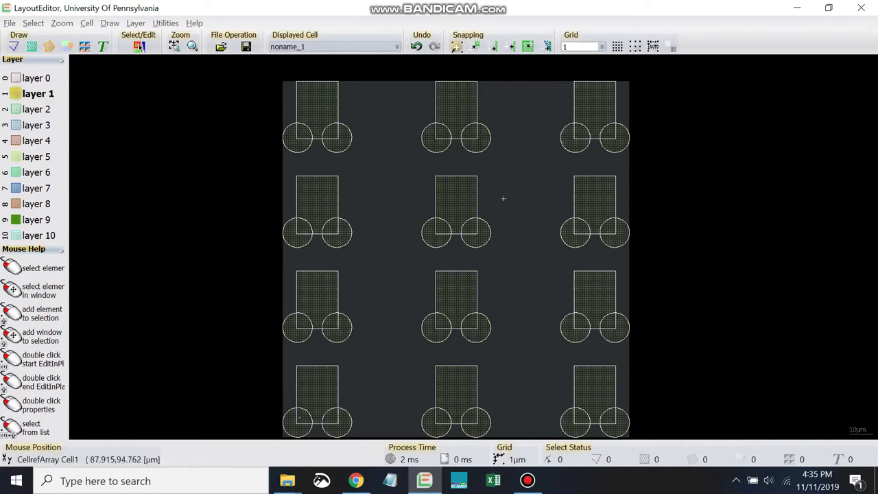
left_click(411, 262)
right_click(412, 262)
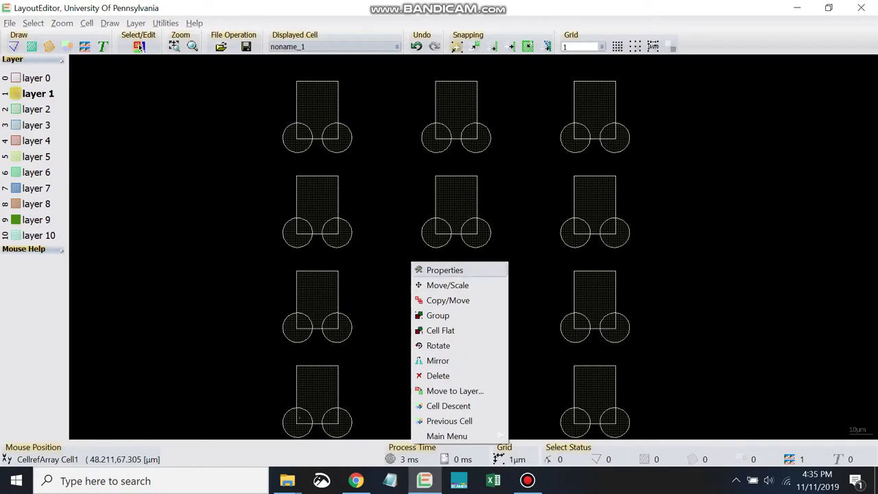
left_click(639, 225)
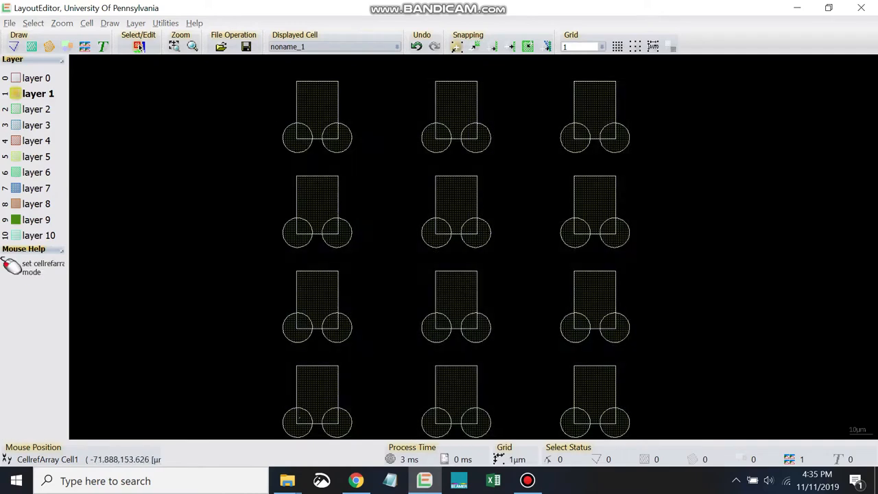
left_click(138, 47)
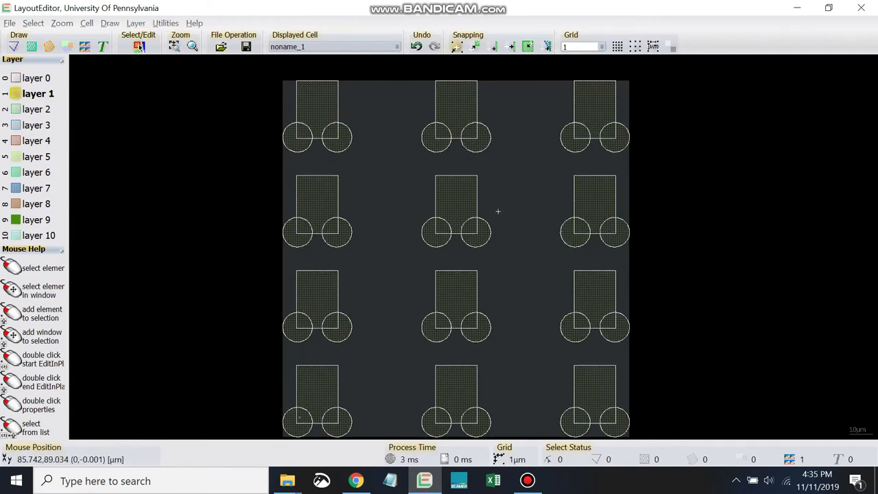
right_click(499, 212)
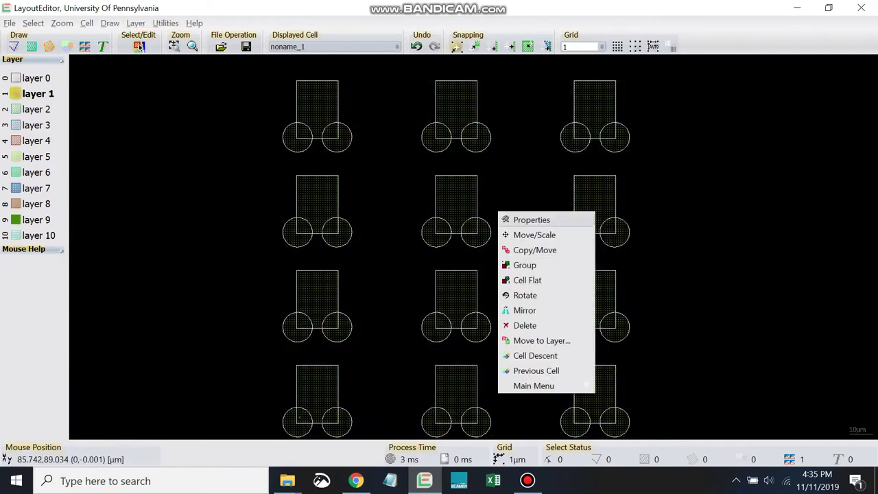
left_click(532, 219)
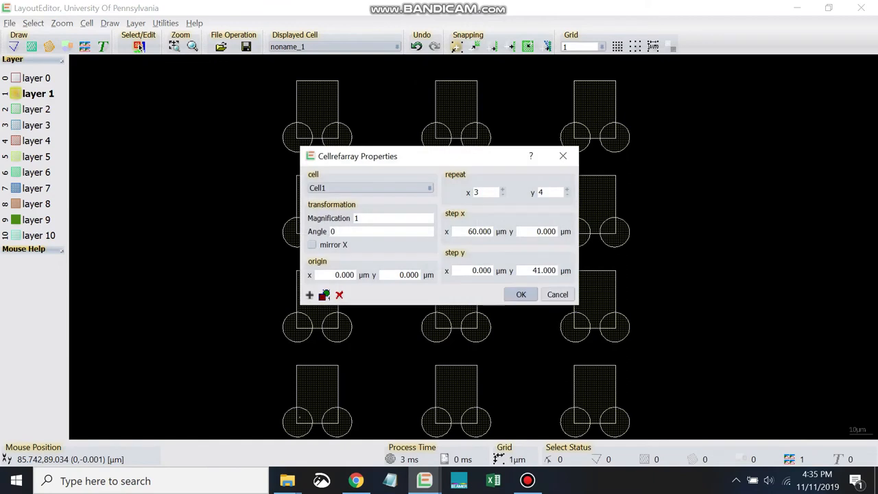
left_click_drag(415, 156, 627, 129)
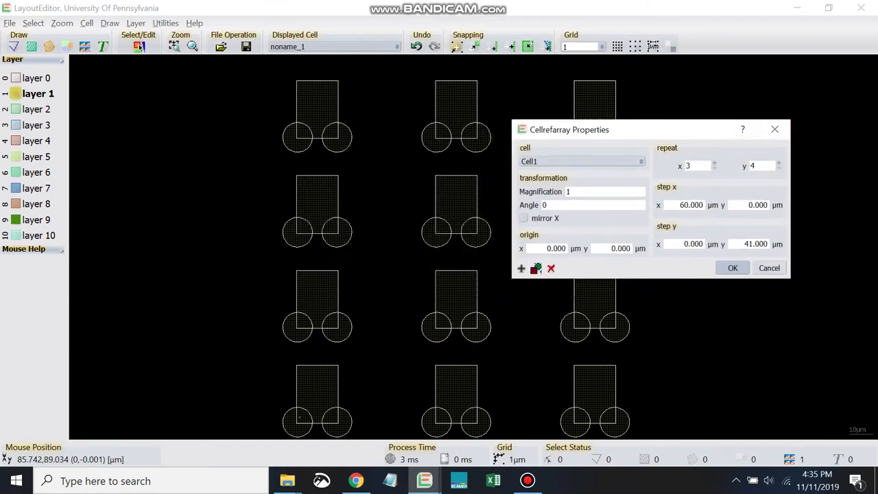
Review the array's cell, repeat and step settings, and set the x value of step x to 70 µm
left_click(582, 162)
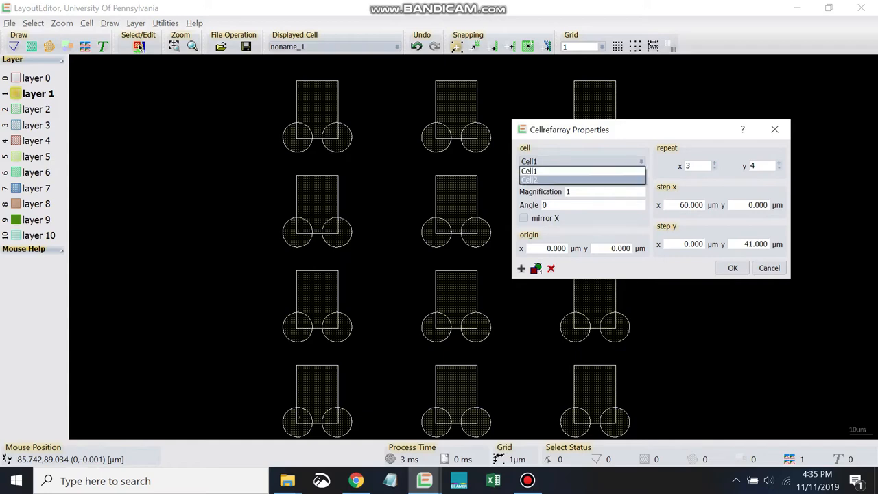
key("Escape")
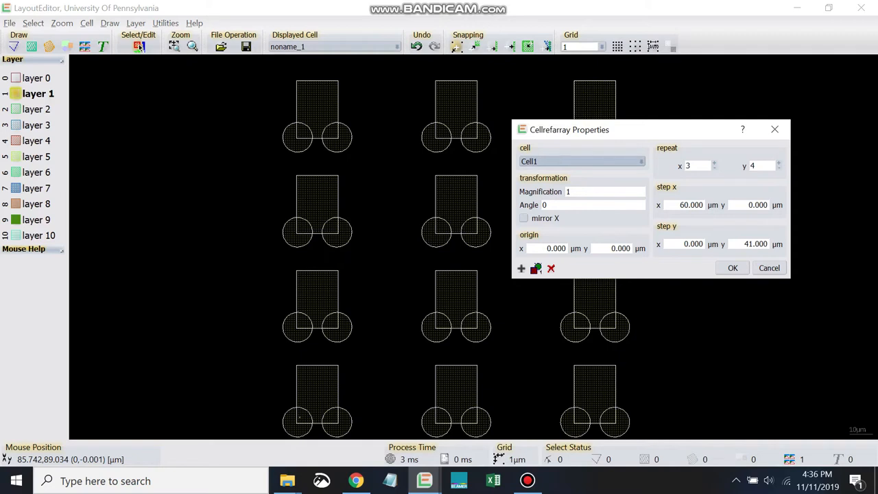
double_click(756, 245)
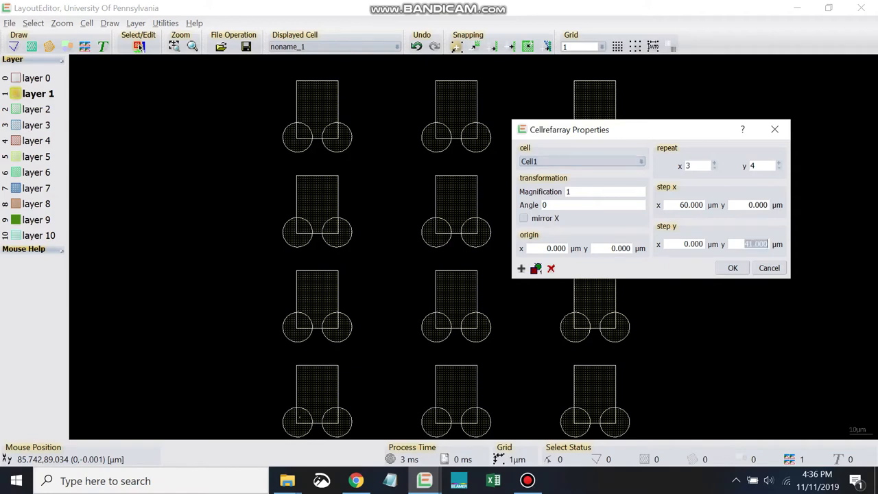
left_click(688, 165)
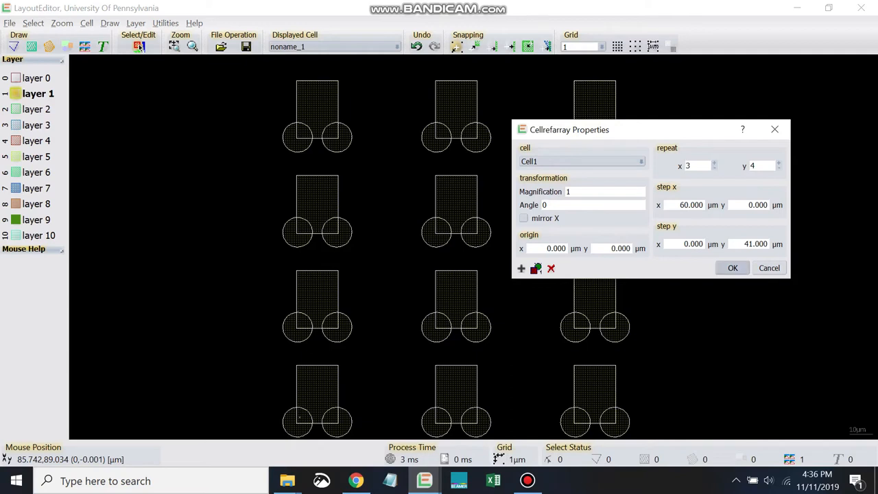
key("Tab")
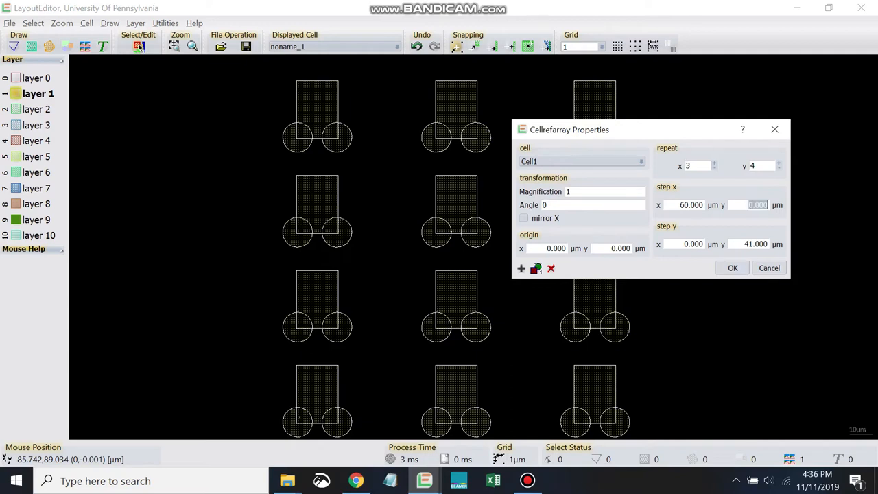
key("Tab")
double_click(692, 205)
type("70")
key("Return")
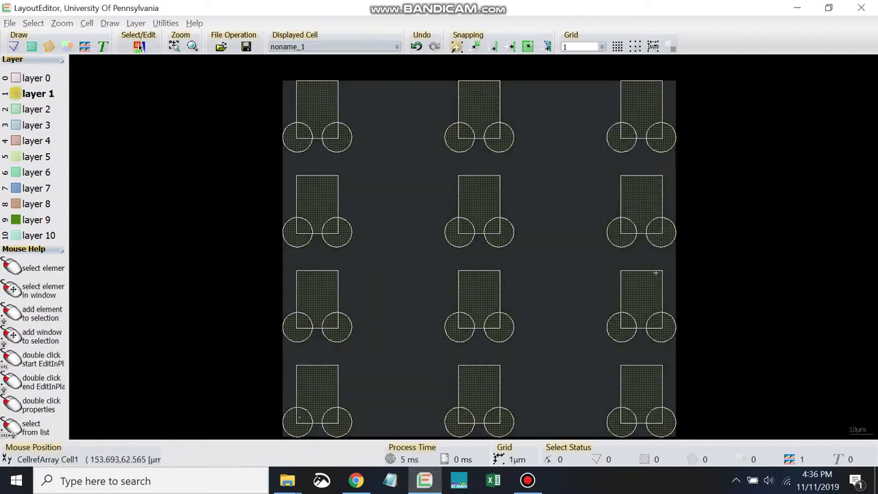
Reopen the array's properties and set the y value of step y to 45 µm
scroll(250, 232, "down", 1)
scroll(479, 228, "up", 1)
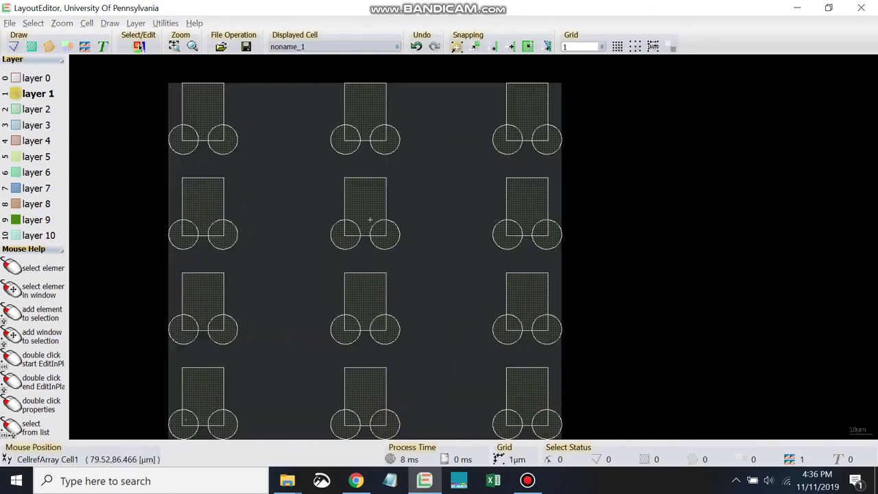
right_click(329, 219)
left_click(363, 227)
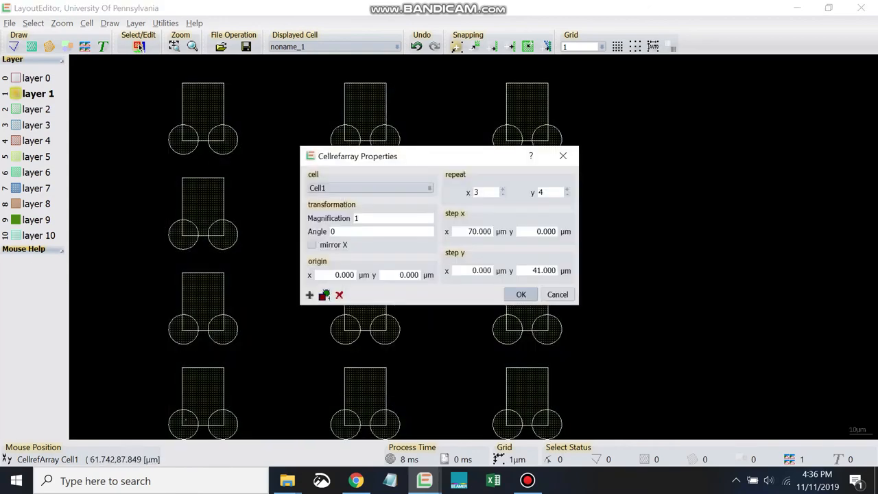
left_click_drag(474, 157, 631, 103)
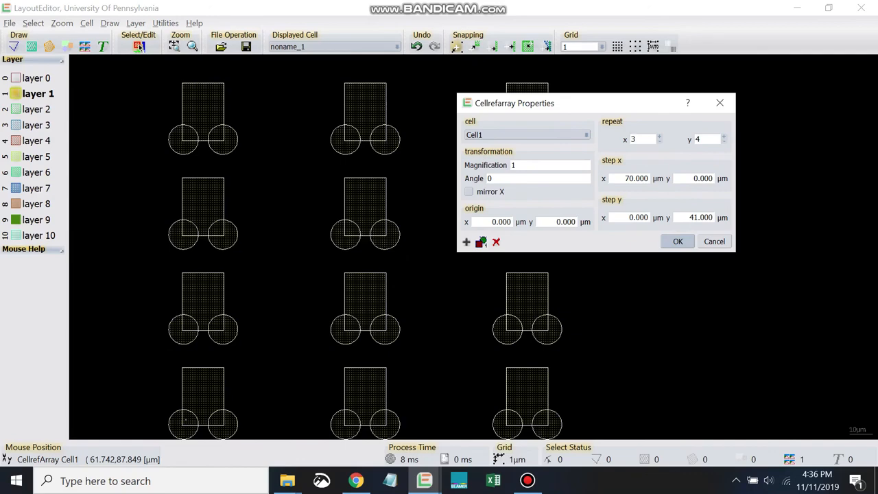
left_click_drag(689, 218, 715, 218)
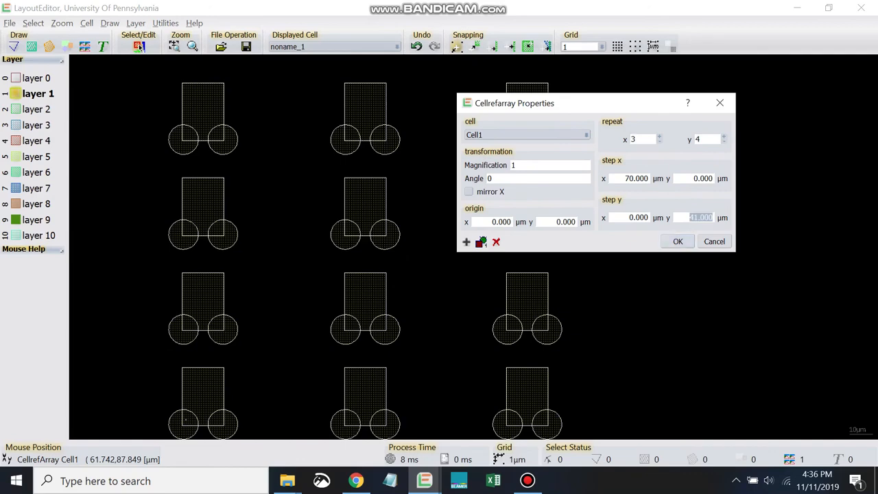
type("45")
key("Return")
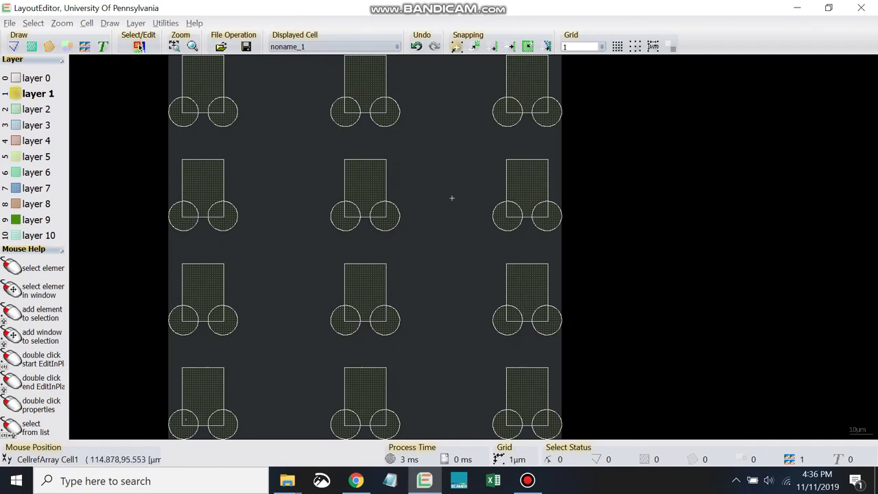
Rename the displayed cell as Cell3
scroll(406, 176, "down", 1)
scroll(314, 149, "up", 1)
scroll(374, 146, "down", 1)
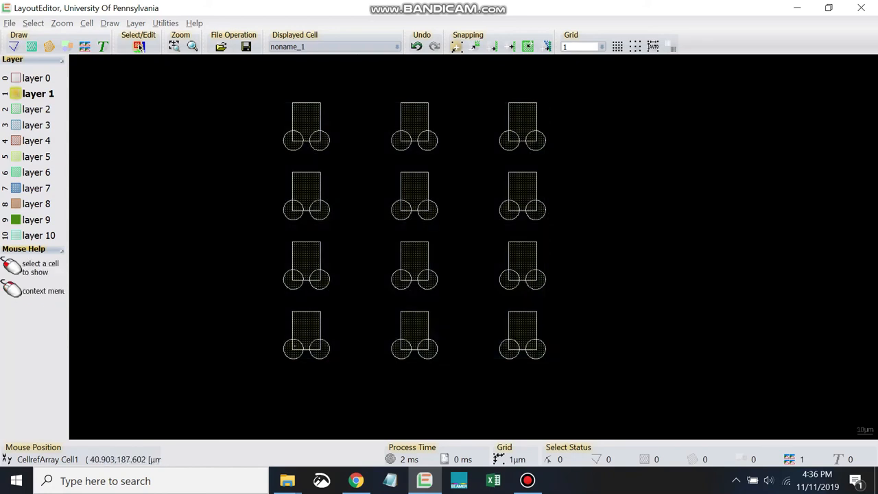
right_click(313, 46)
left_click(419, 54)
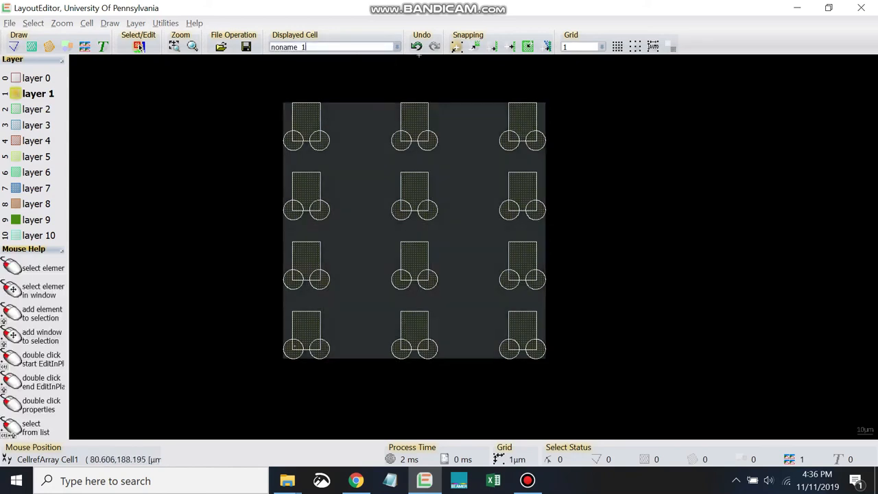
key("ctrl+a")
type("Cell3")
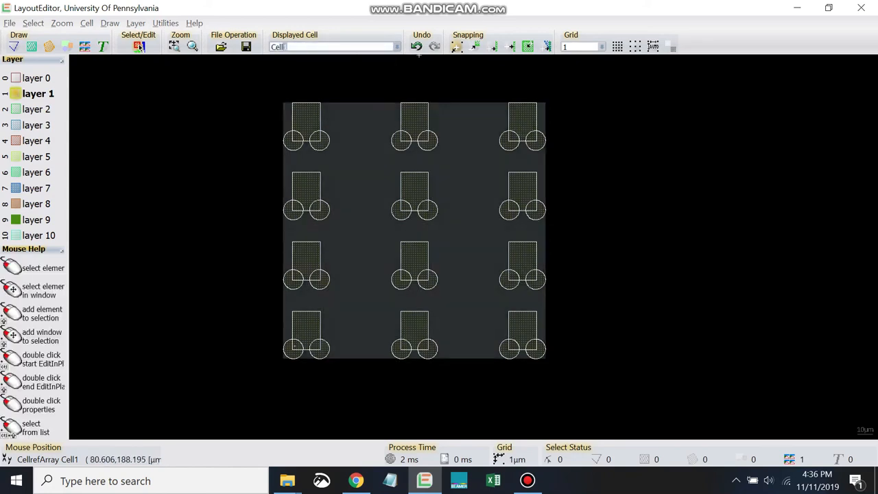